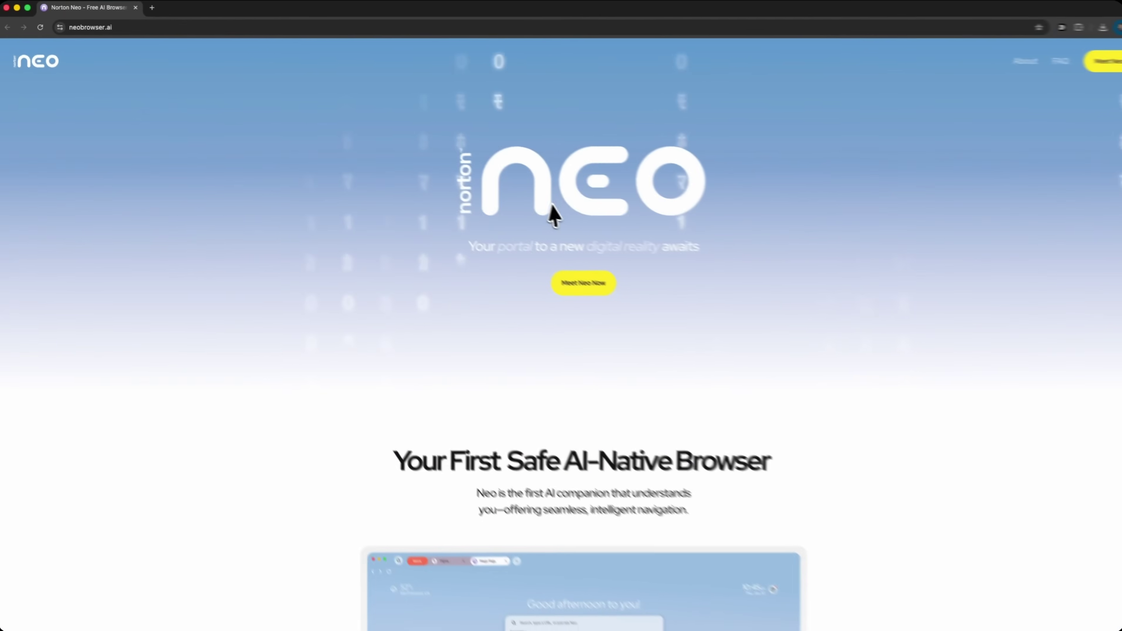
# Scroll through the neobrowser.ai feature cards covering Magic Box and Tabless Browsing
pyautogui.scroll(-10, 614, 283)
pyautogui.scroll(-3, 613, 282)
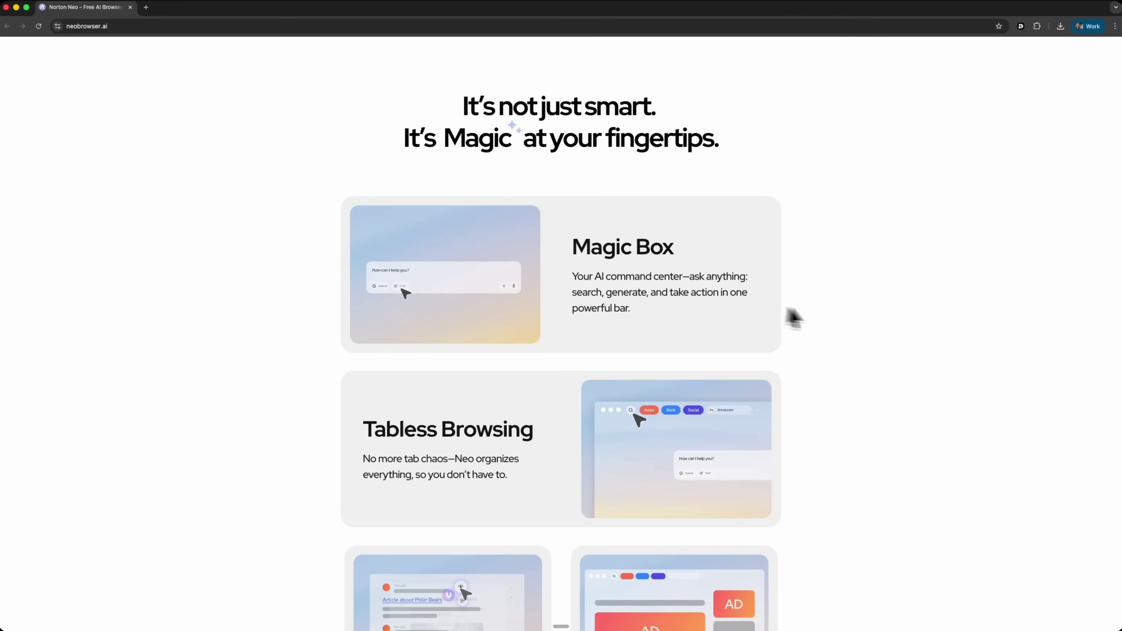
pyautogui.scroll(-2, 702, 318)
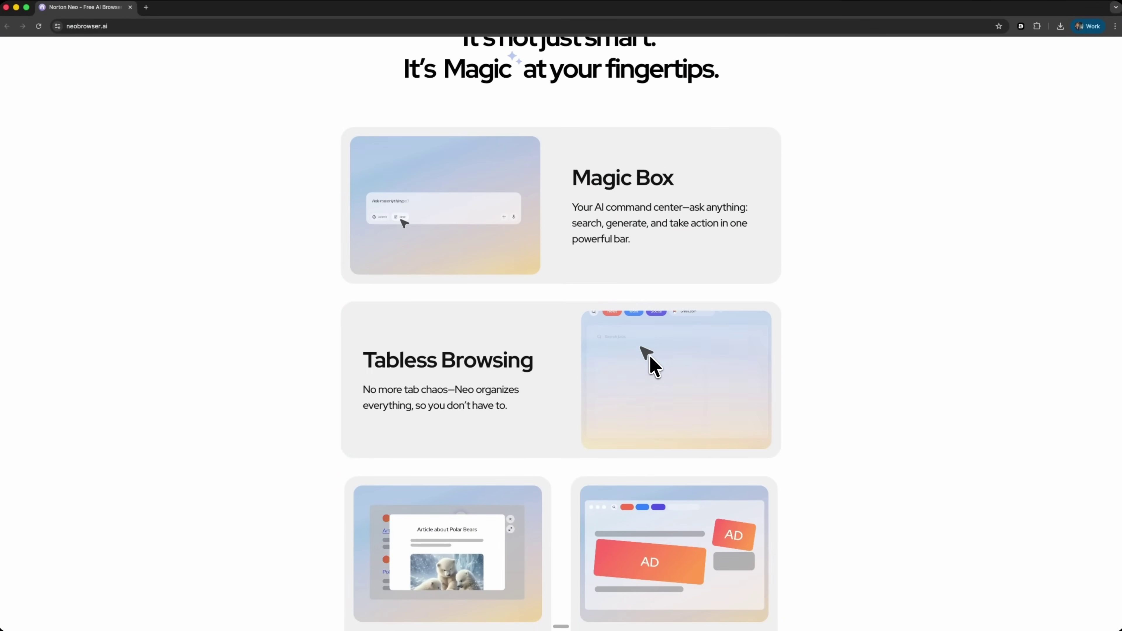
pyautogui.scroll(-5, 641, 369)
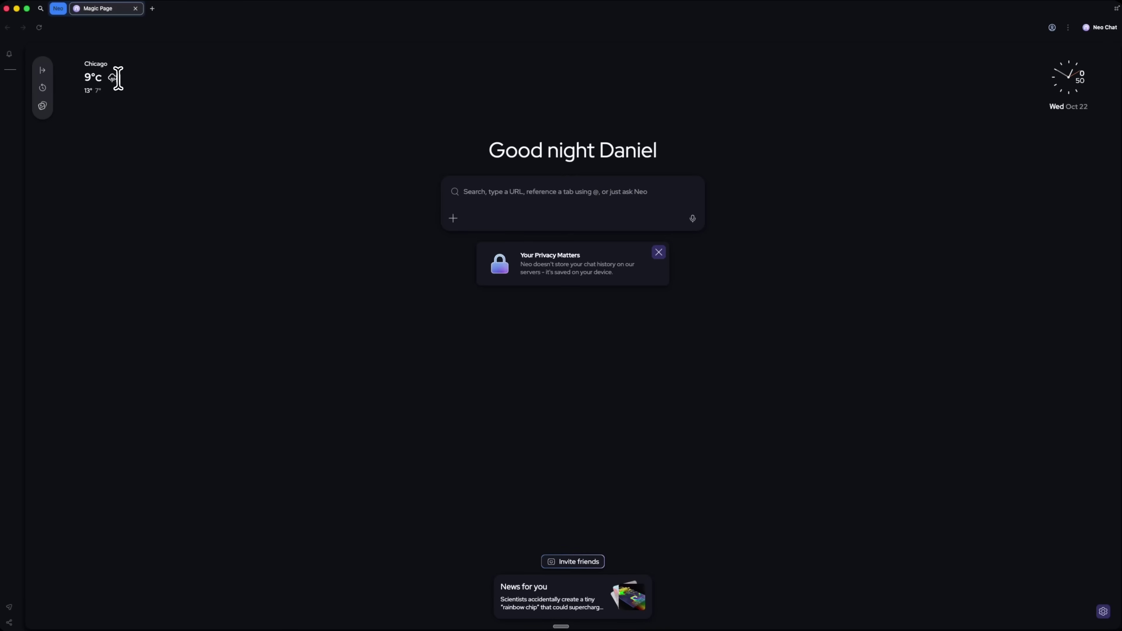
pyautogui.click(40, 75)
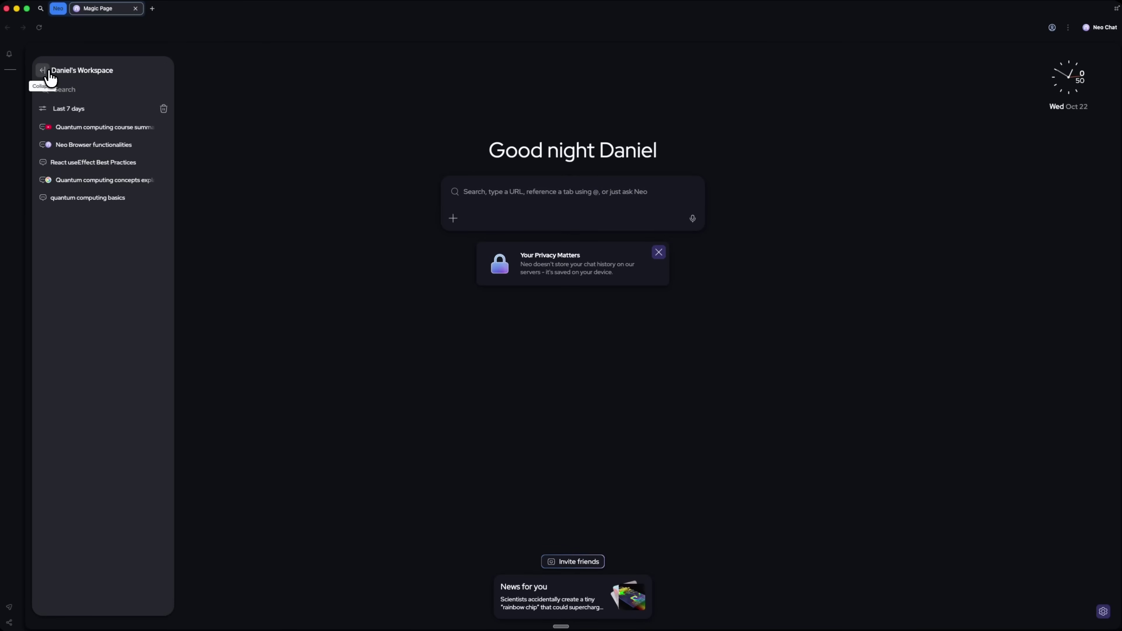
pyautogui.click(43, 70)
pyautogui.click(50, 98)
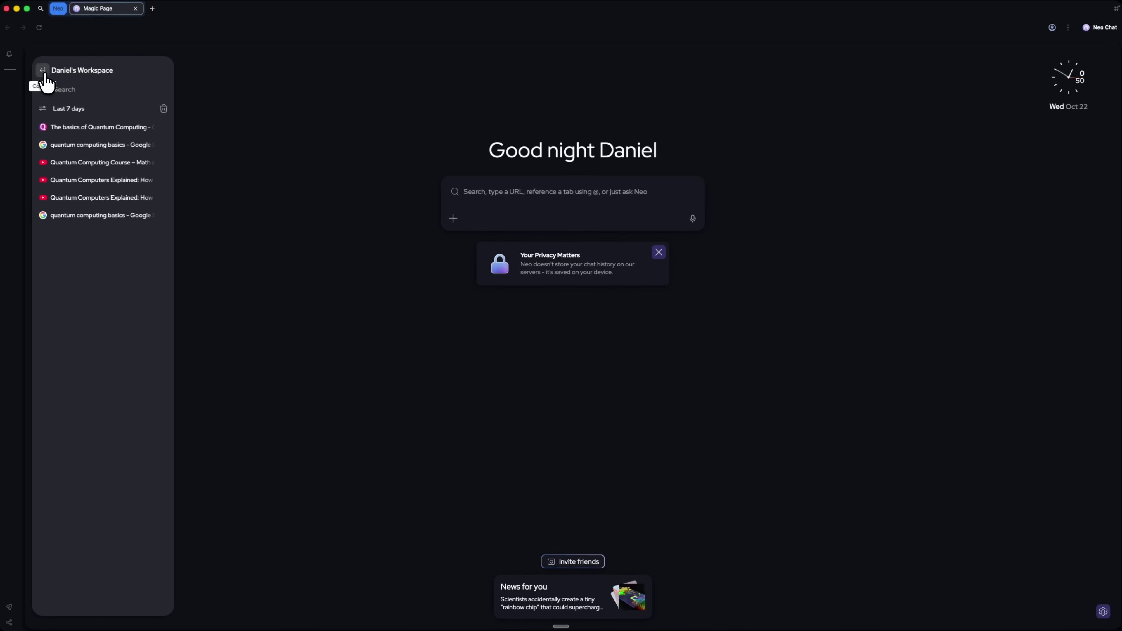
pyautogui.click(44, 82)
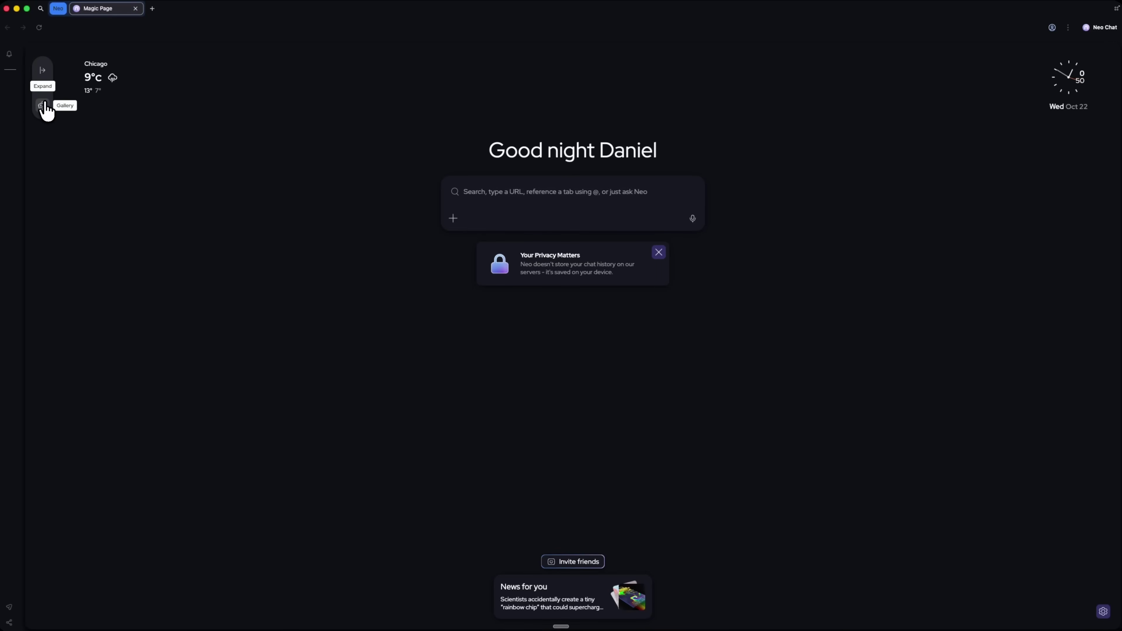
pyautogui.click(44, 109)
pyautogui.click(43, 71)
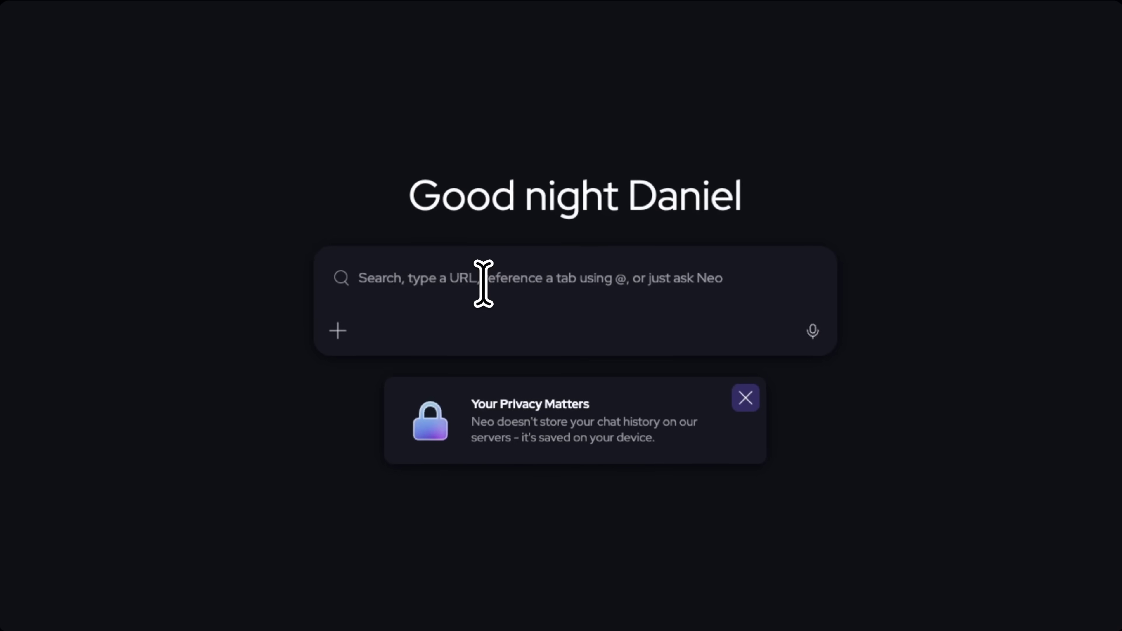
# Search 'neural networks fundamentals' and peek at IBM's 'What is a neural network?' article
pyautogui.write('neural networks fundamentals')
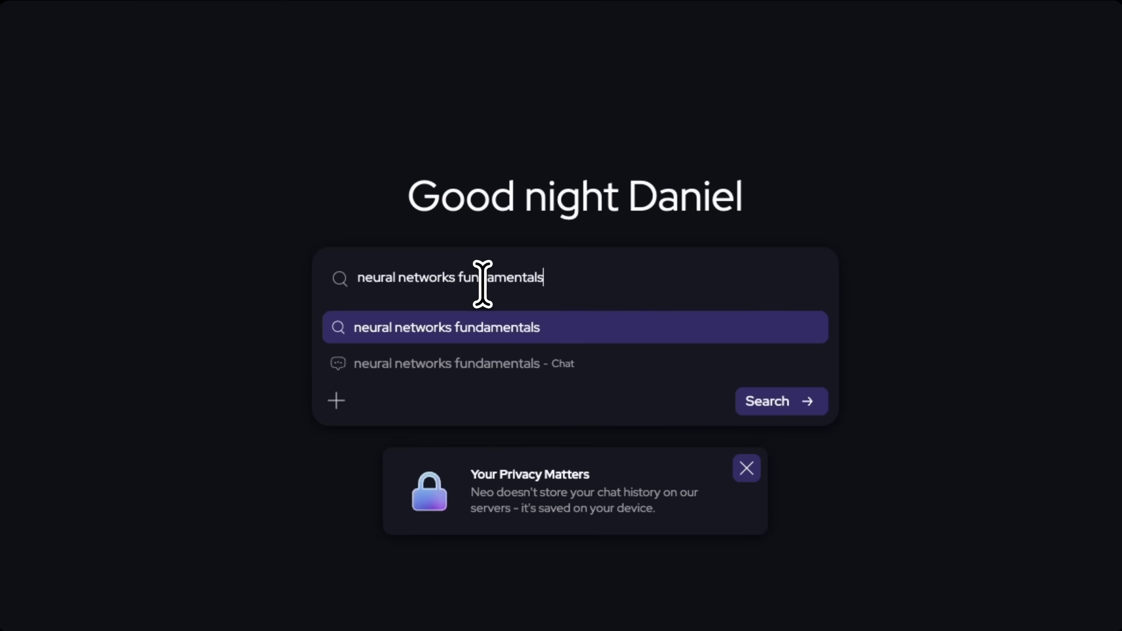
pyautogui.press('Return')
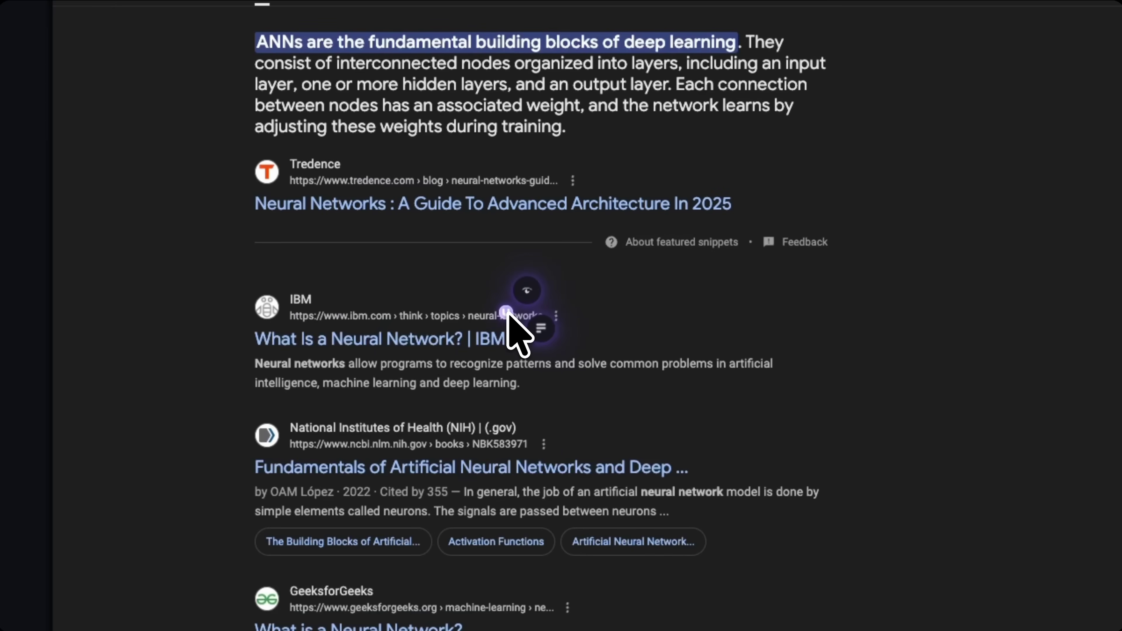
pyautogui.click(528, 290)
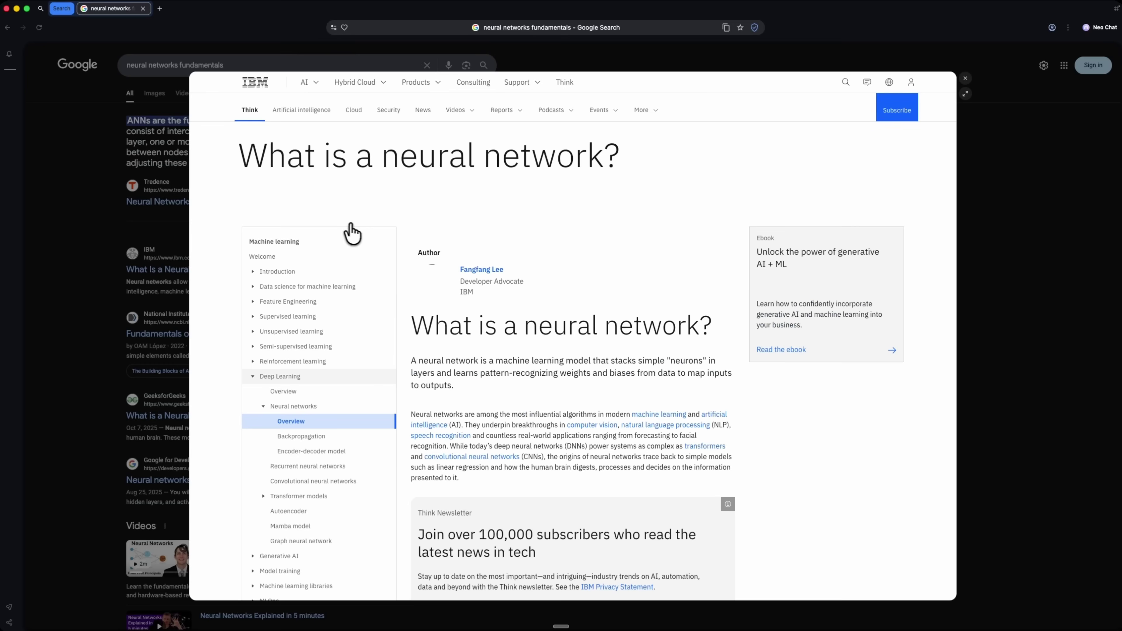
pyautogui.scroll(-8, 389, 349)
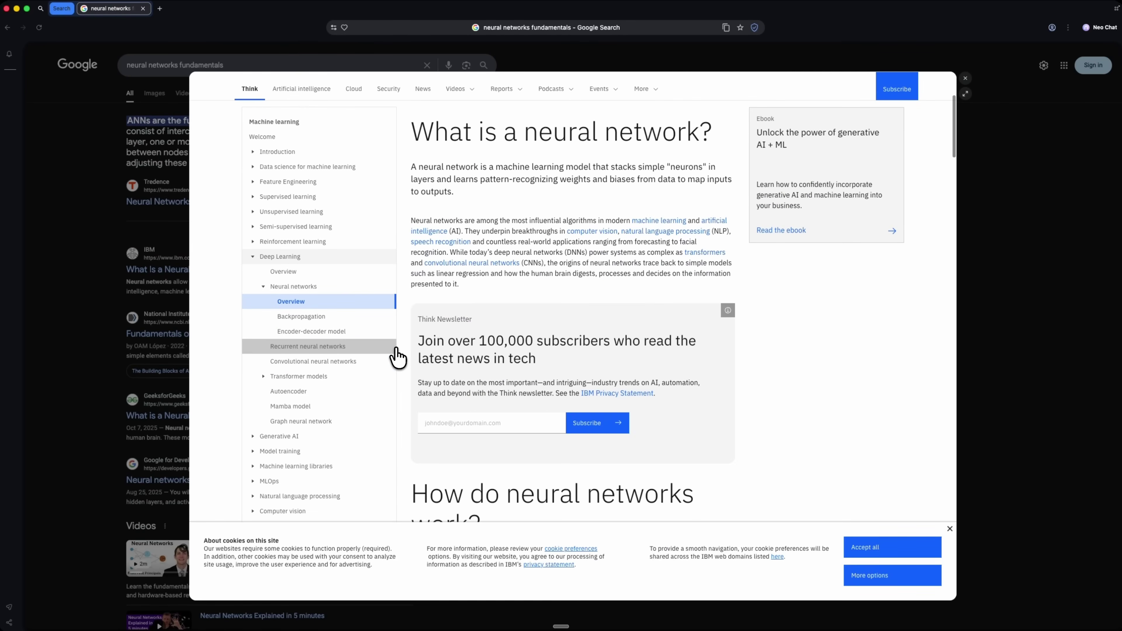
pyautogui.scroll(-15, 397, 357)
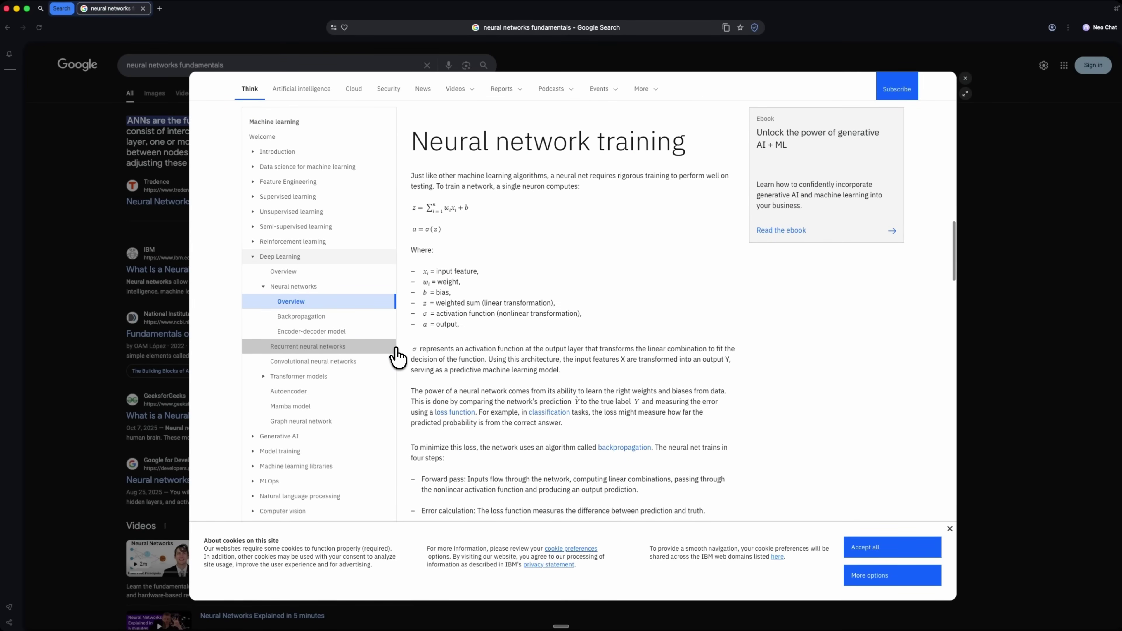
pyautogui.scroll(-6, 538, 338)
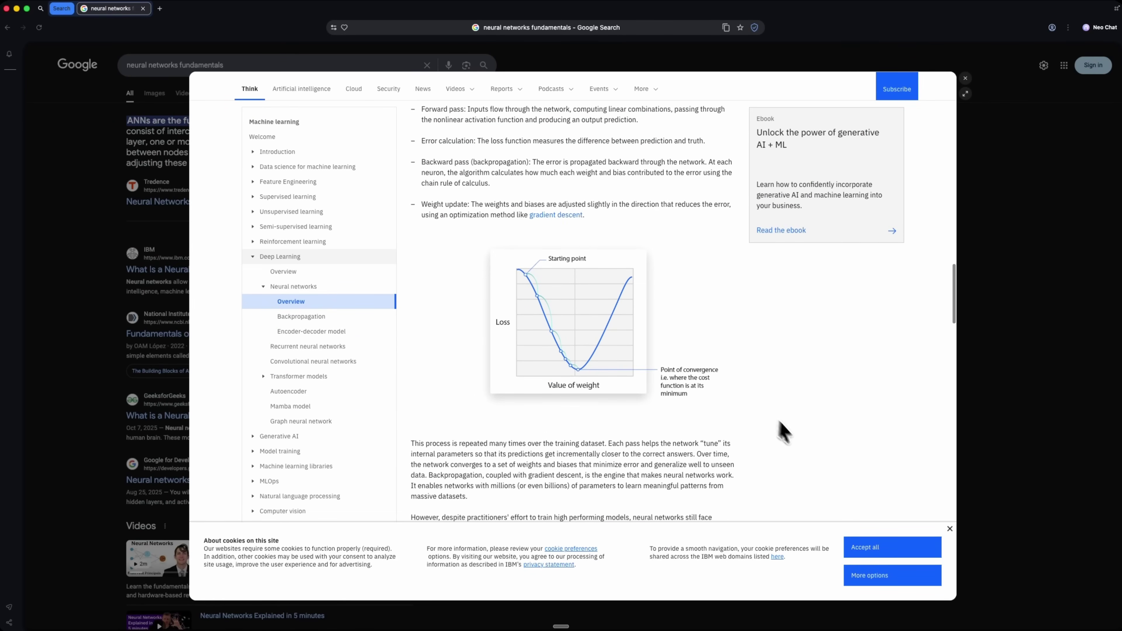
# Close the IBM preview and have Neo Chat explain the ANNs snippet
pyautogui.press('Escape')
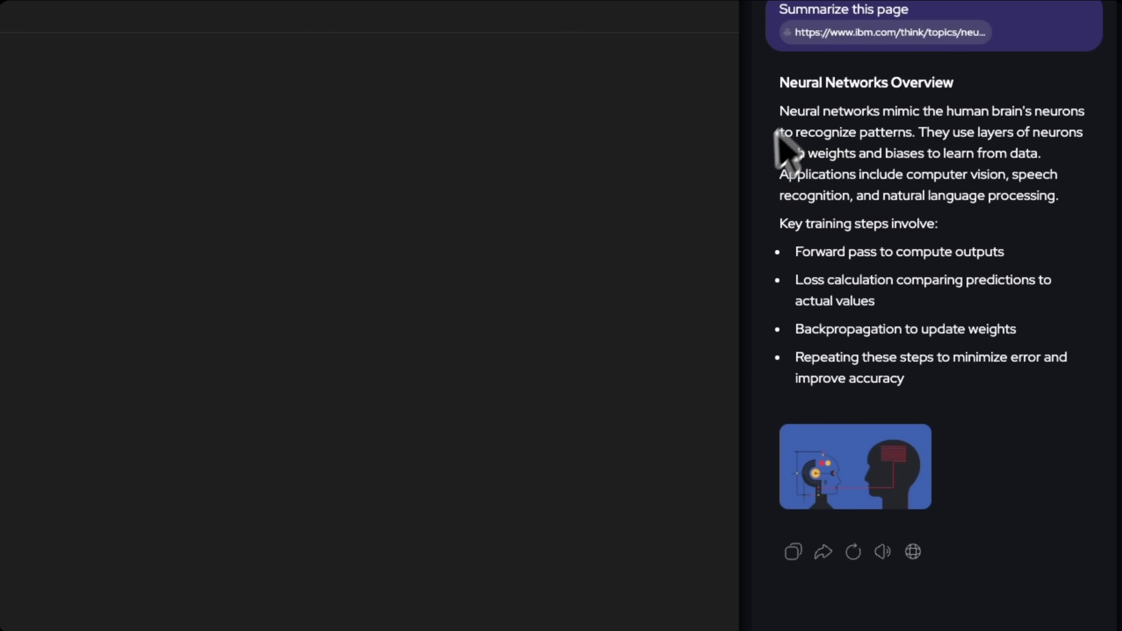
pyautogui.scroll(-2, 851, 513)
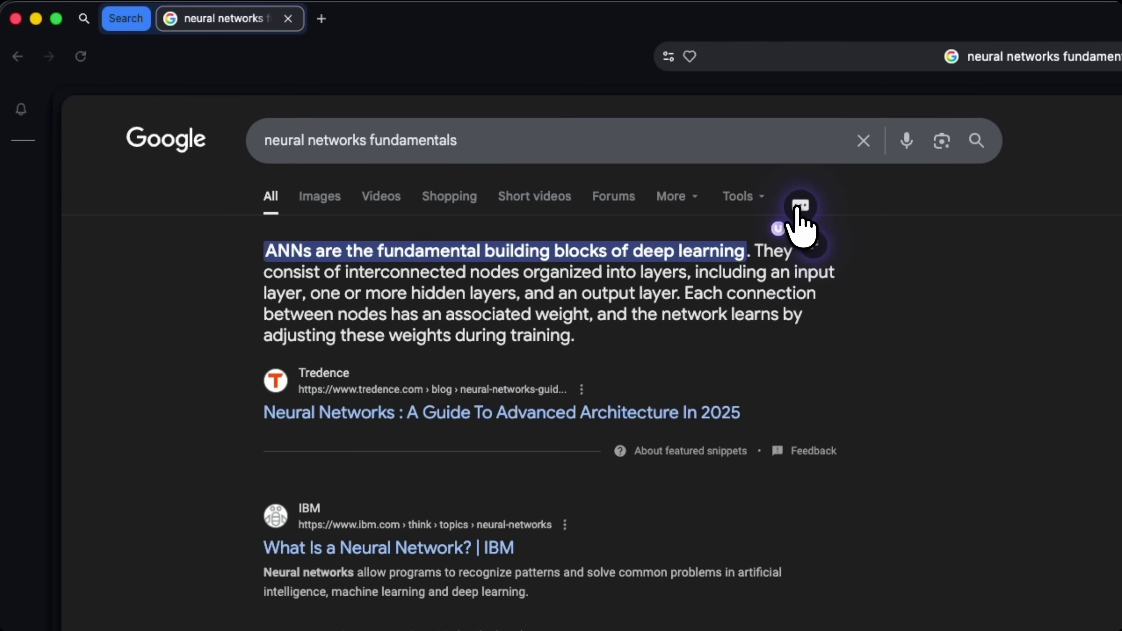
pyautogui.click(800, 206)
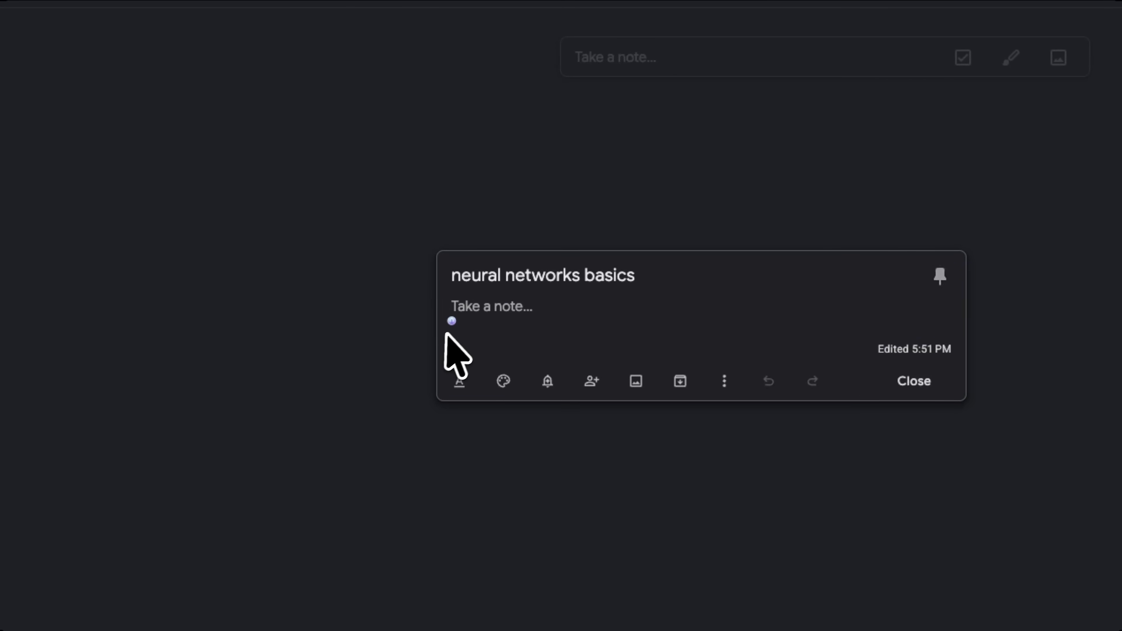
# Ask Neo AI in the note body to write learning notes on neural network basics
pyautogui.click(452, 322)
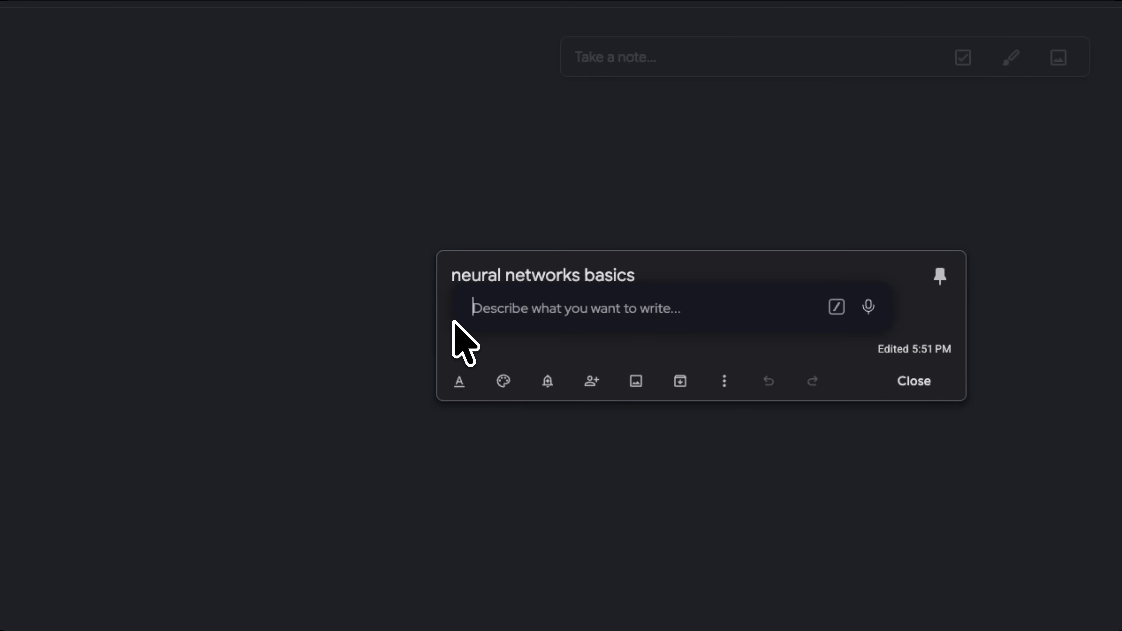
pyautogui.write('Learning Notes on the Basics of Neural Networks')
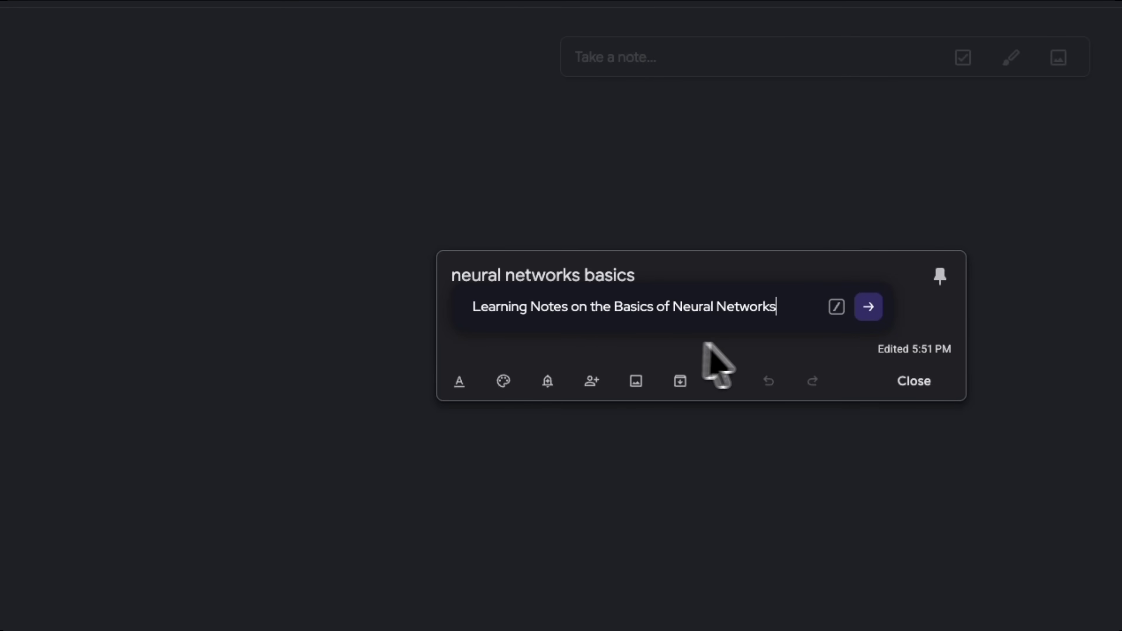
pyautogui.click(868, 306)
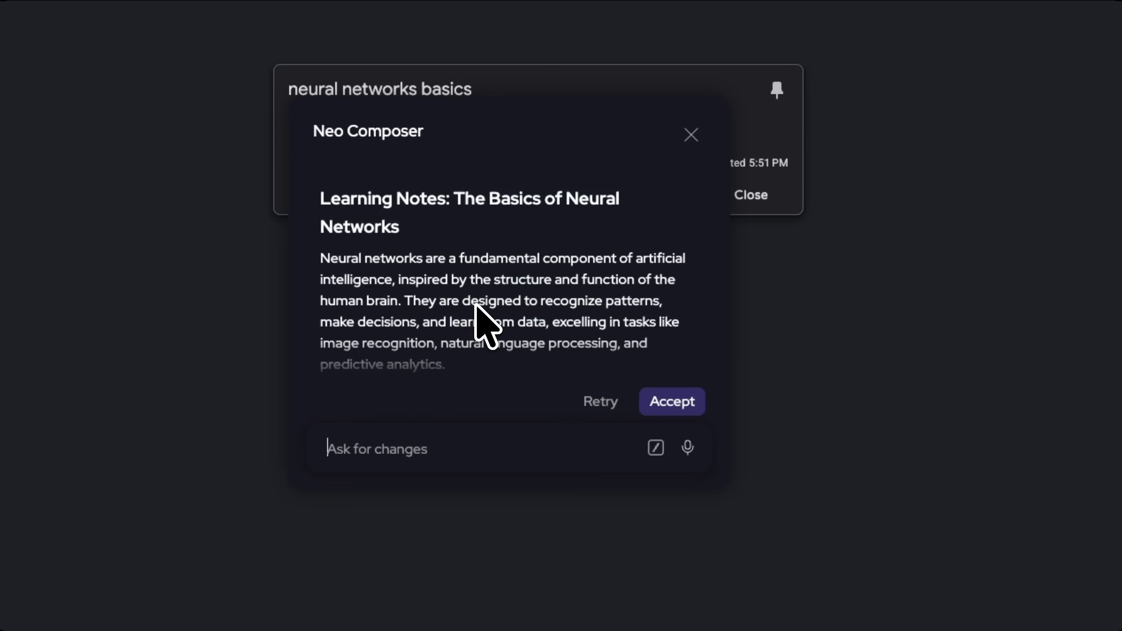
# Browse the ready-made AI snippets list and dismiss it without choosing one
pyautogui.click(654, 447)
pyautogui.scroll(-1, 671, 363)
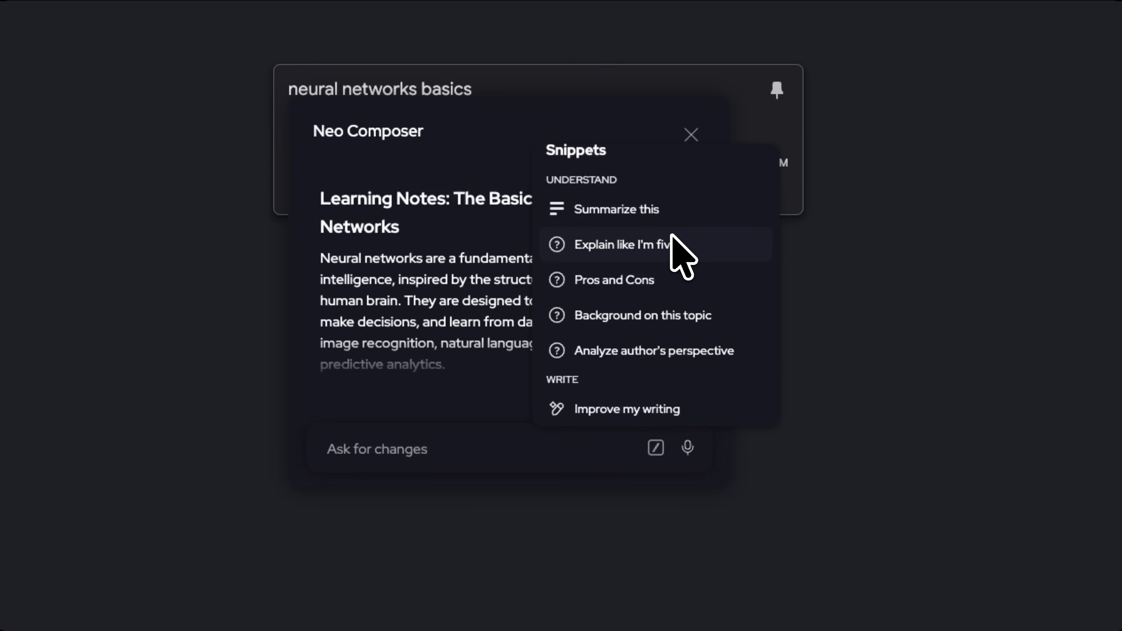
pyautogui.scroll(-10, 671, 241)
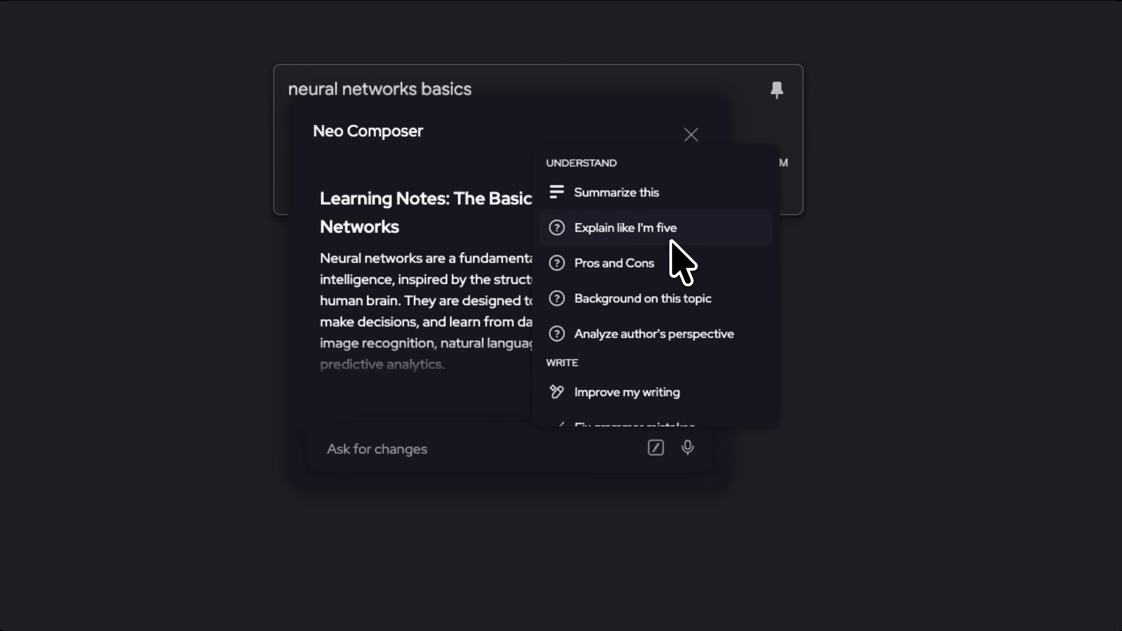
pyautogui.scroll(-5, 671, 241)
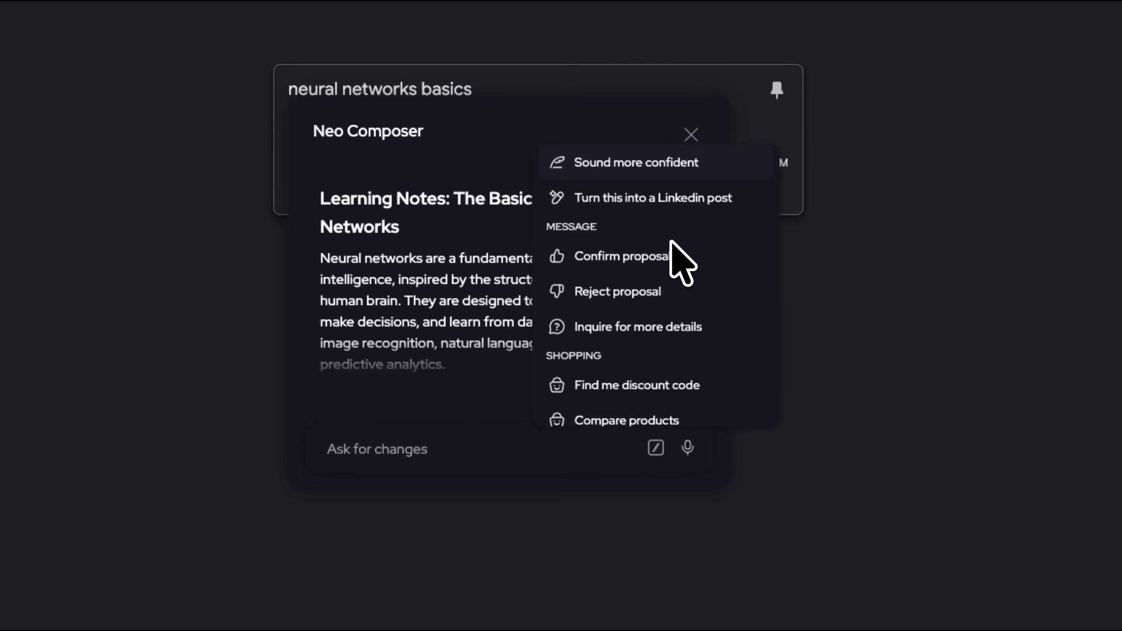
pyautogui.scroll(-5, 670, 240)
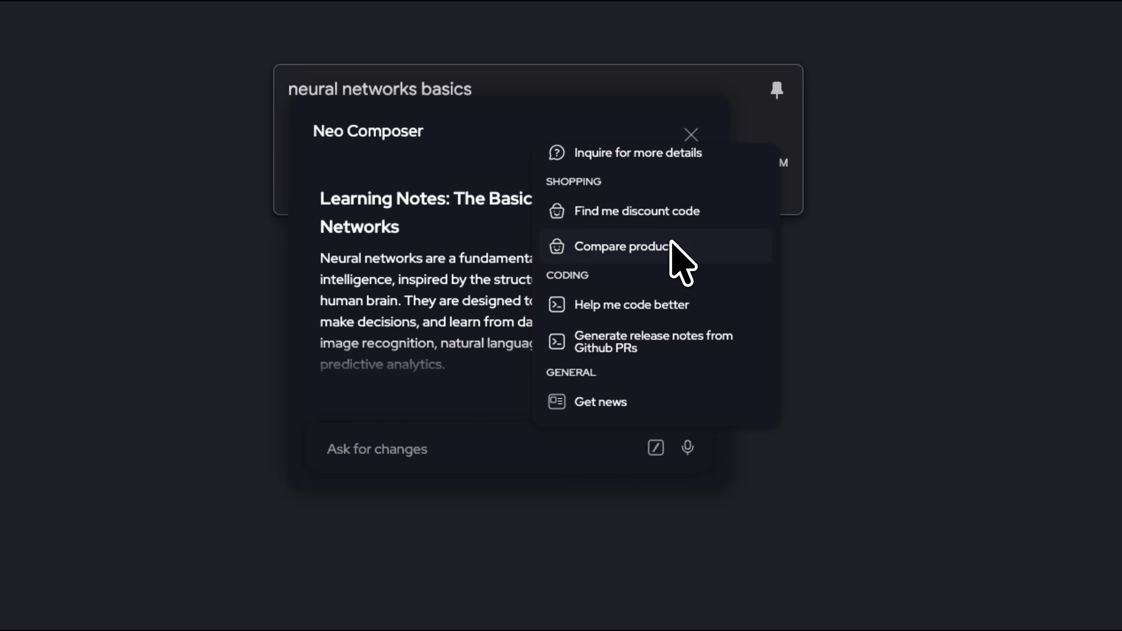
pyautogui.scroll(5, 672, 349)
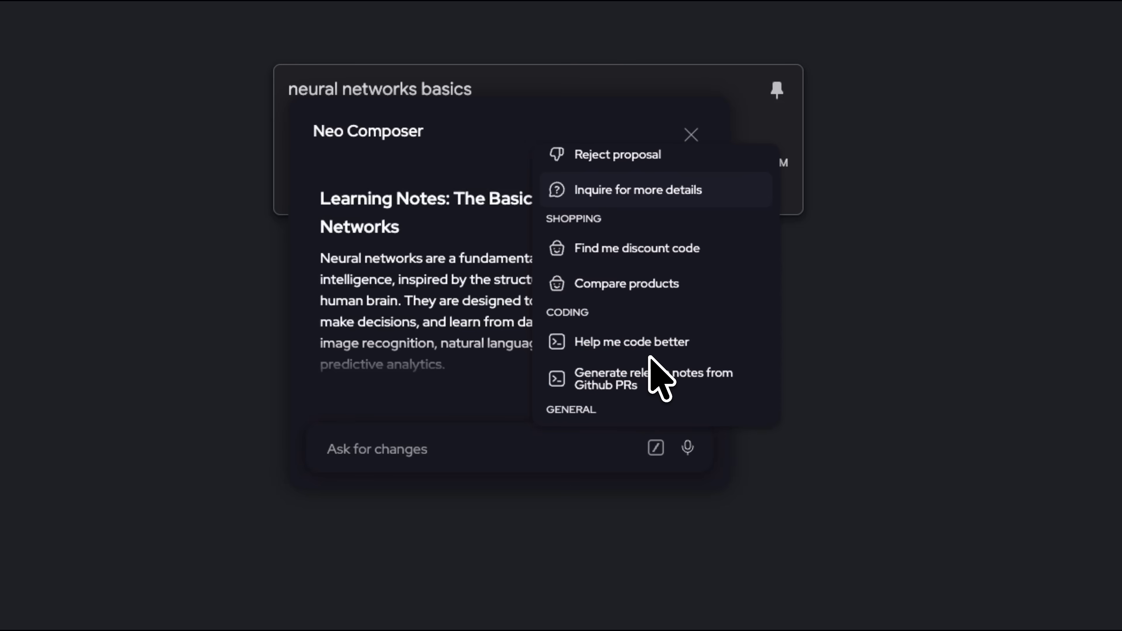
pyautogui.scroll(-1, 649, 357)
pyautogui.click(552, 464)
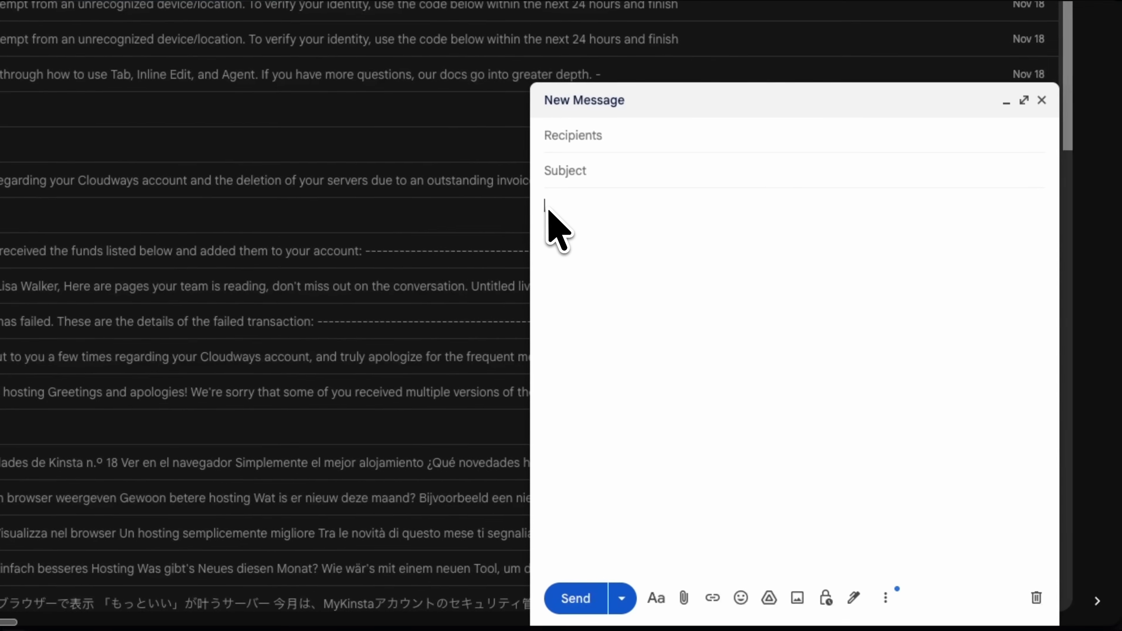
# AI-draft an email asking a teacher about neural networks, then enter 'React useEffect hook best practices'
pyautogui.click(543, 217)
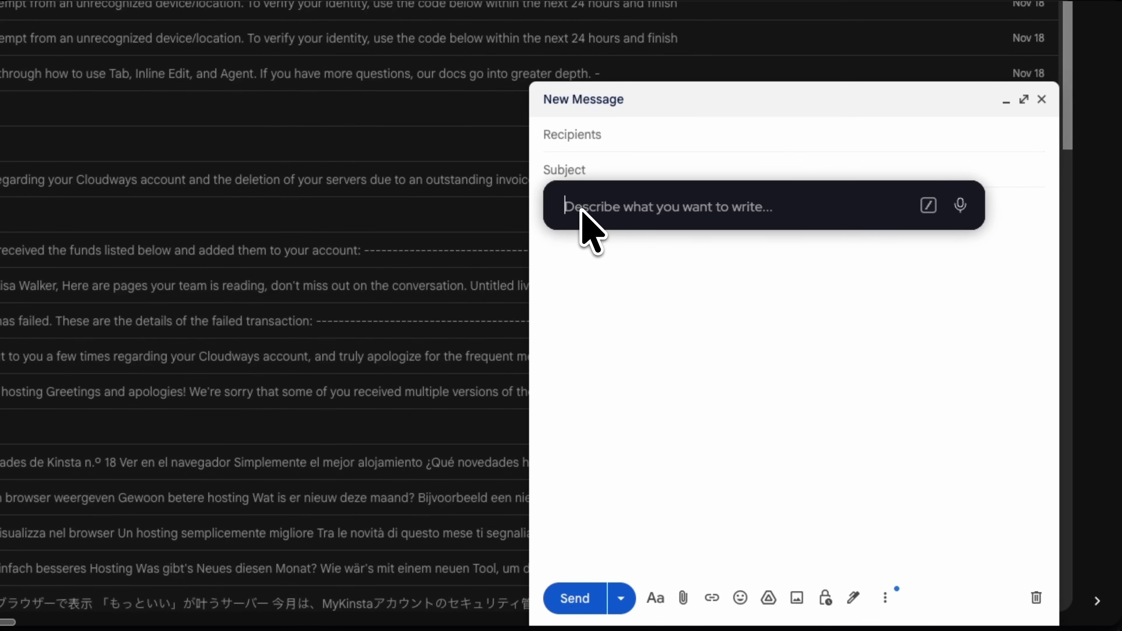
pyautogui.write('write a professional email to a teacher, requesting a more detailed explanation of neural networks')
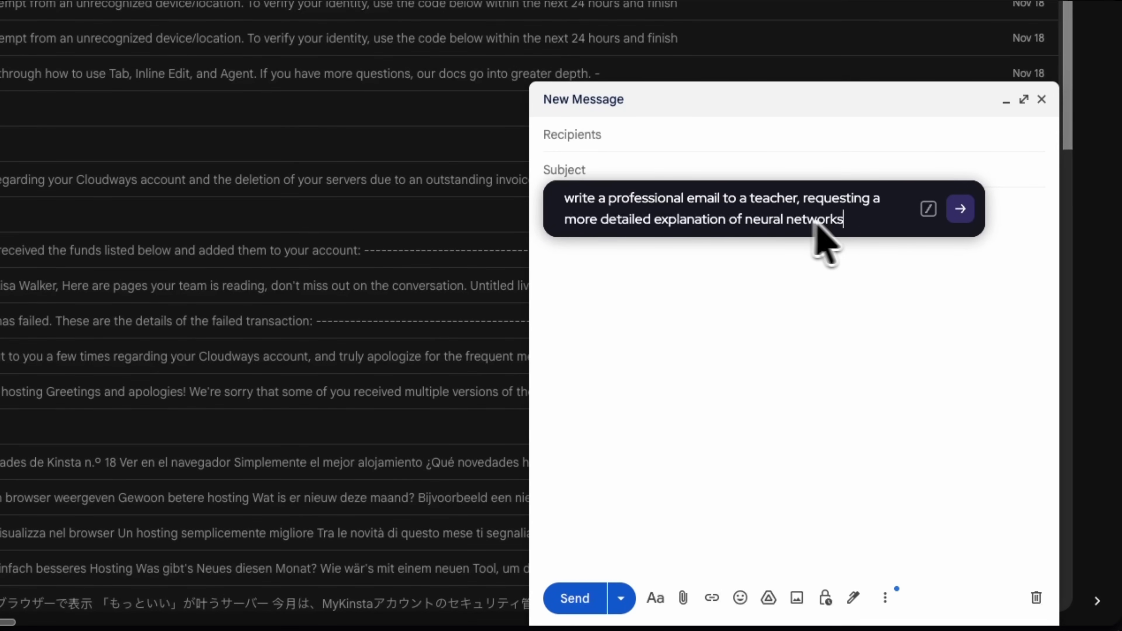
pyautogui.click(960, 209)
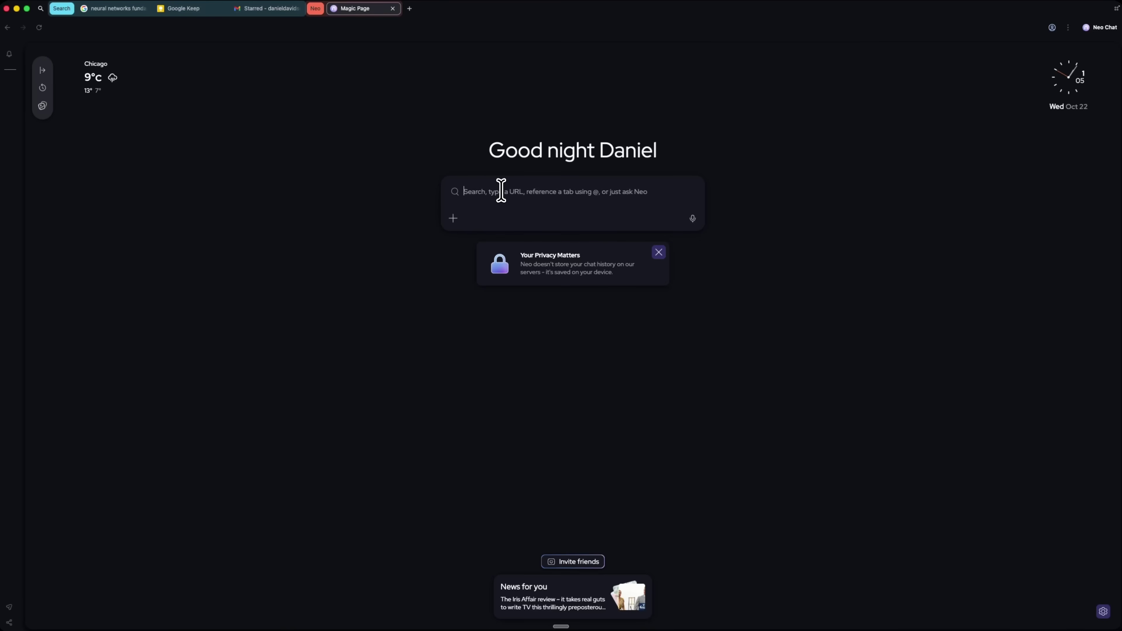
pyautogui.write('React useEffect hook best practices')
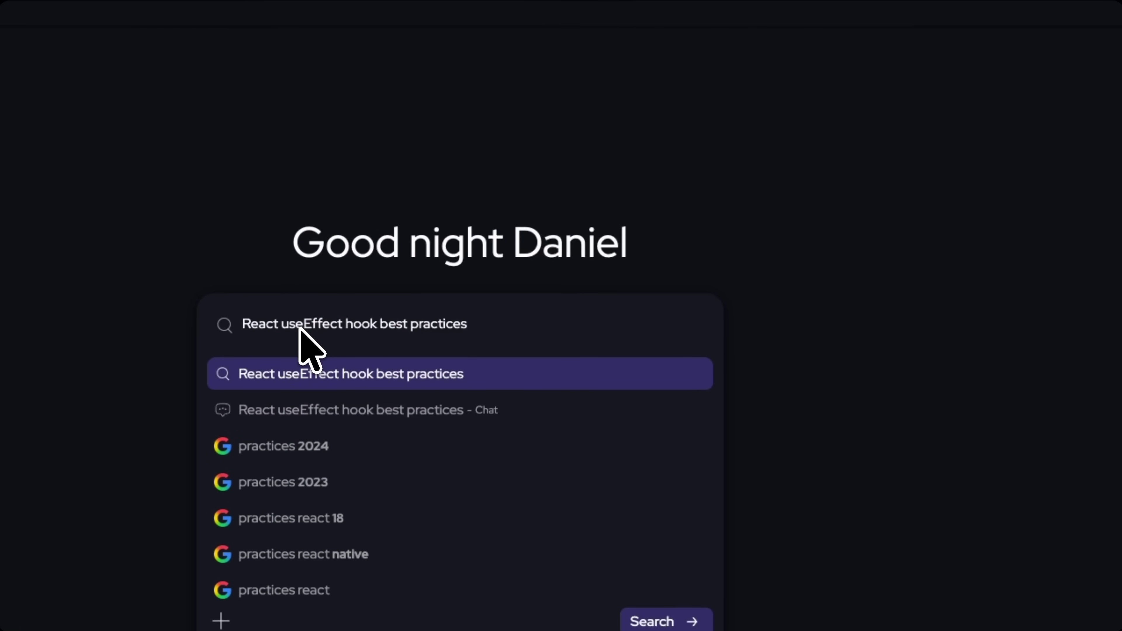
# Submit the React useEffect search and read Neo Chat's JSX example answer
pyautogui.press('Return')
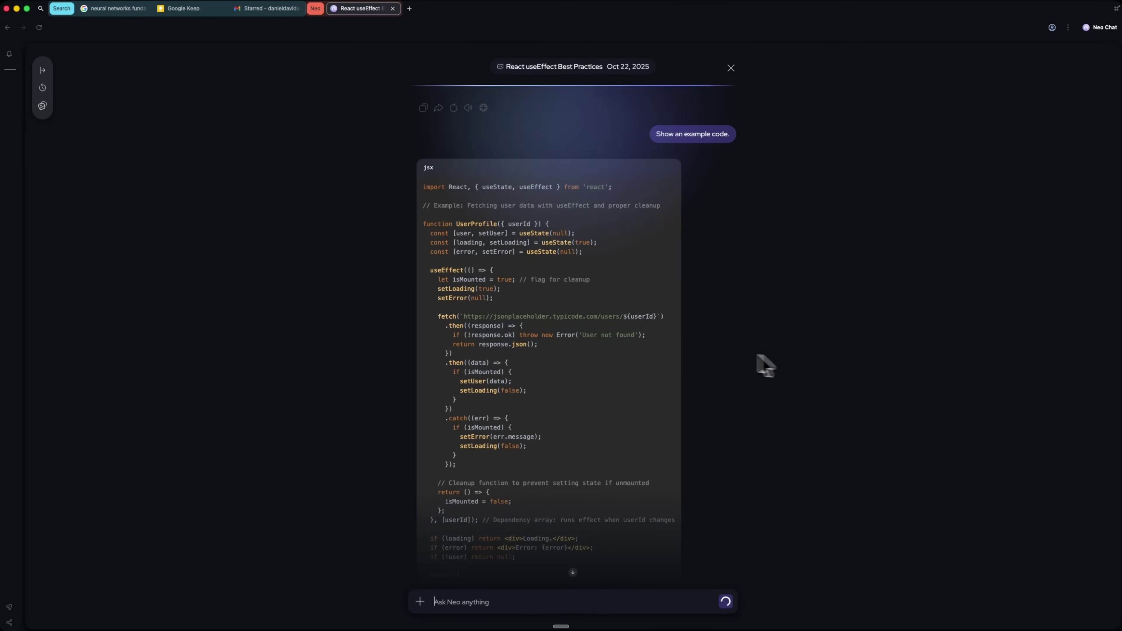
pyautogui.scroll(-5, 513, 300)
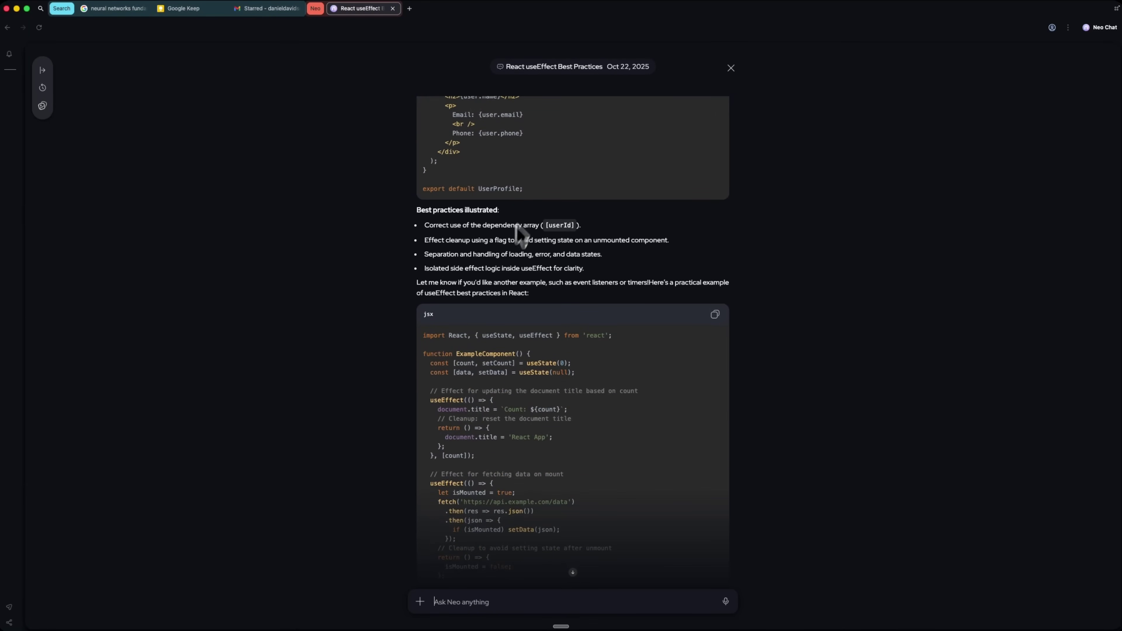
# Open a new start page tab for reaching the YouTube tutorial channel
pyautogui.press('super+t')
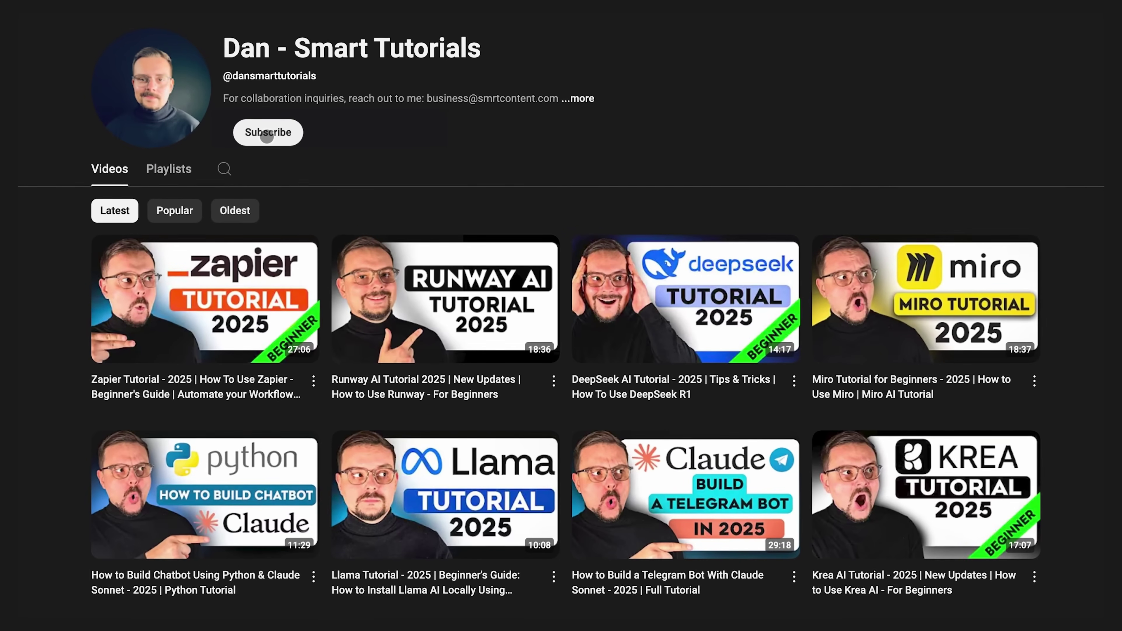
# Subscribe to the tutorial channel with notifications set to All
pyautogui.click(267, 134)
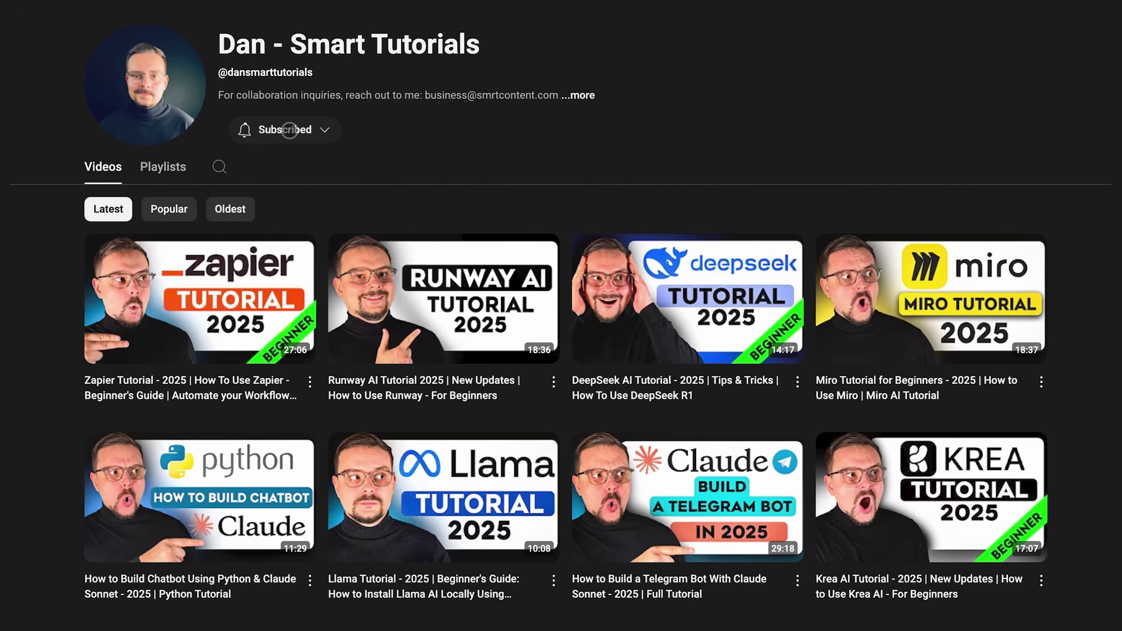
pyautogui.click(270, 128)
pyautogui.click(267, 159)
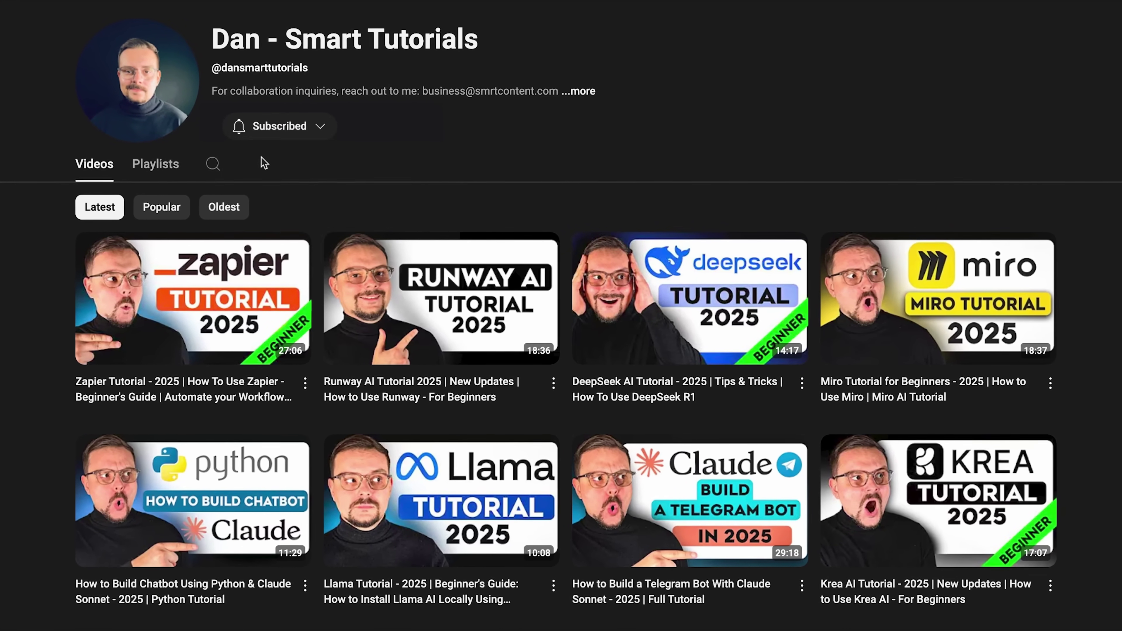